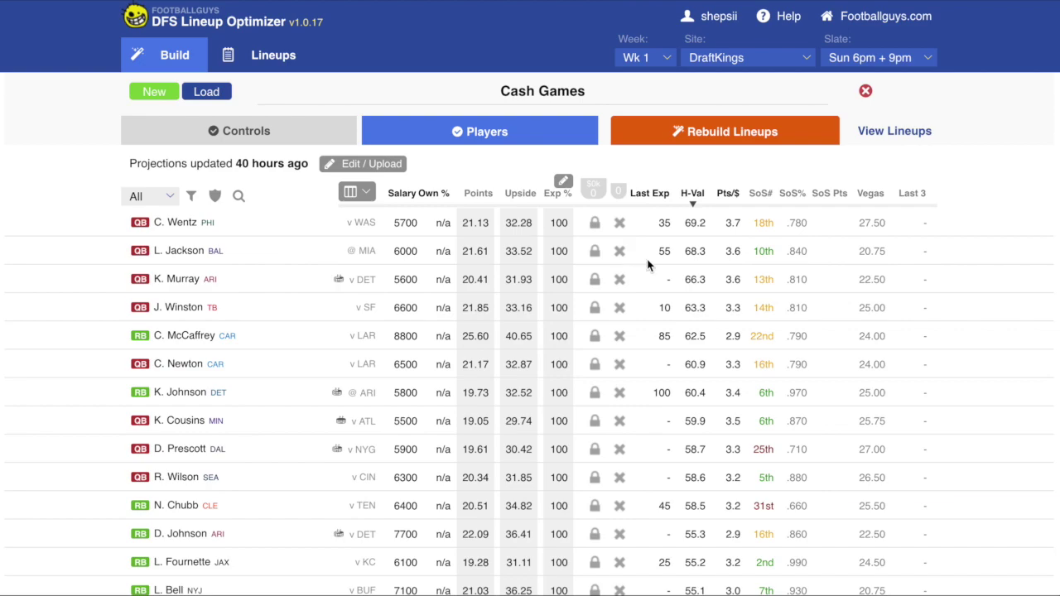
Sort players by projected points and back by H-Val, lock the PHI QB, and exclude the CAR and DET RBs
{"action": "left_click", "coordinate": [478, 195]}
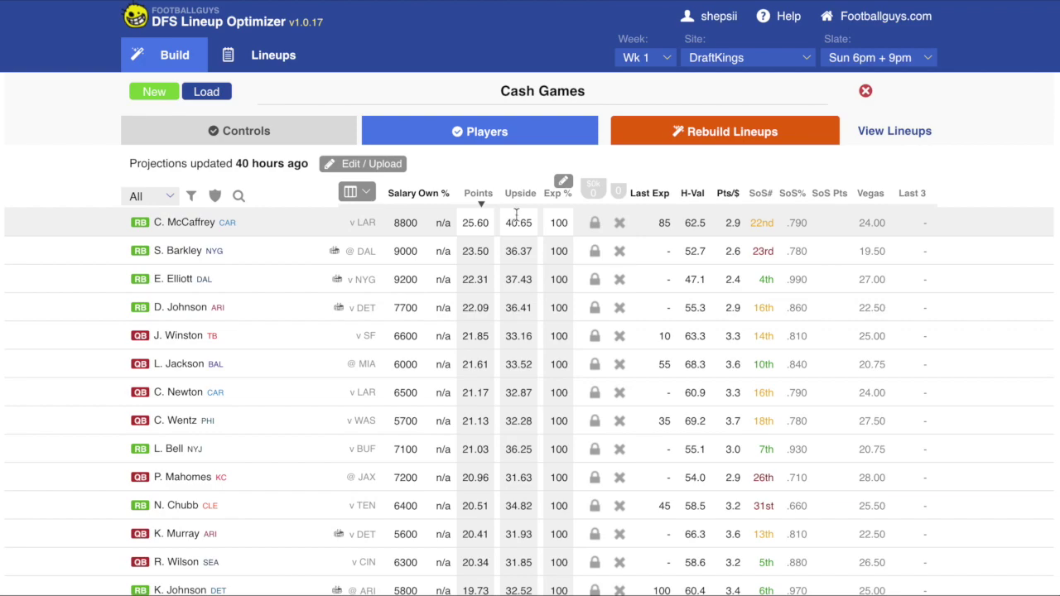
{"action": "left_click", "coordinate": [693, 196]}
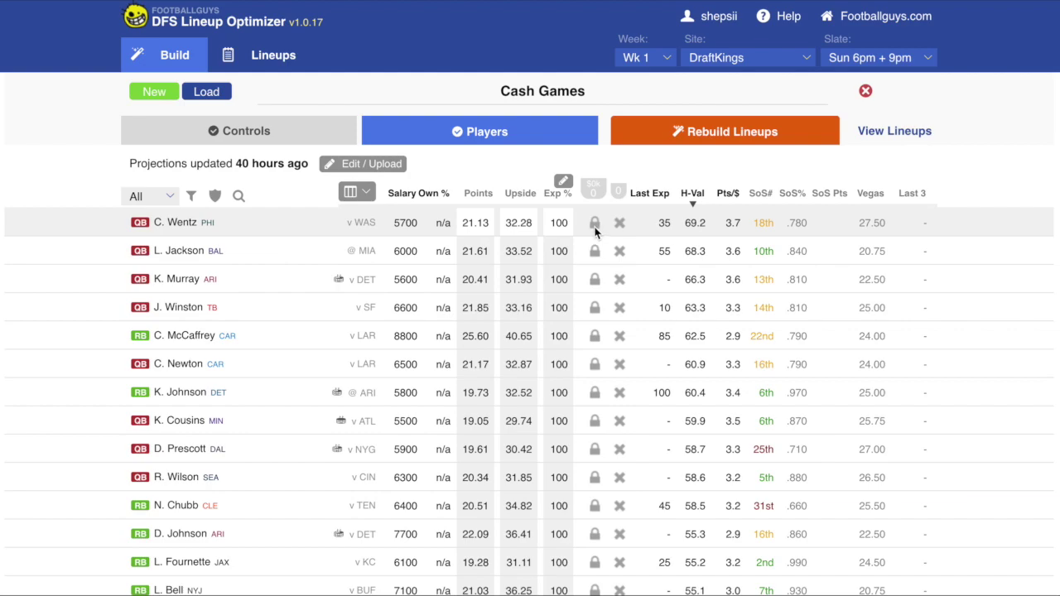
{"action": "left_click", "coordinate": [595, 224]}
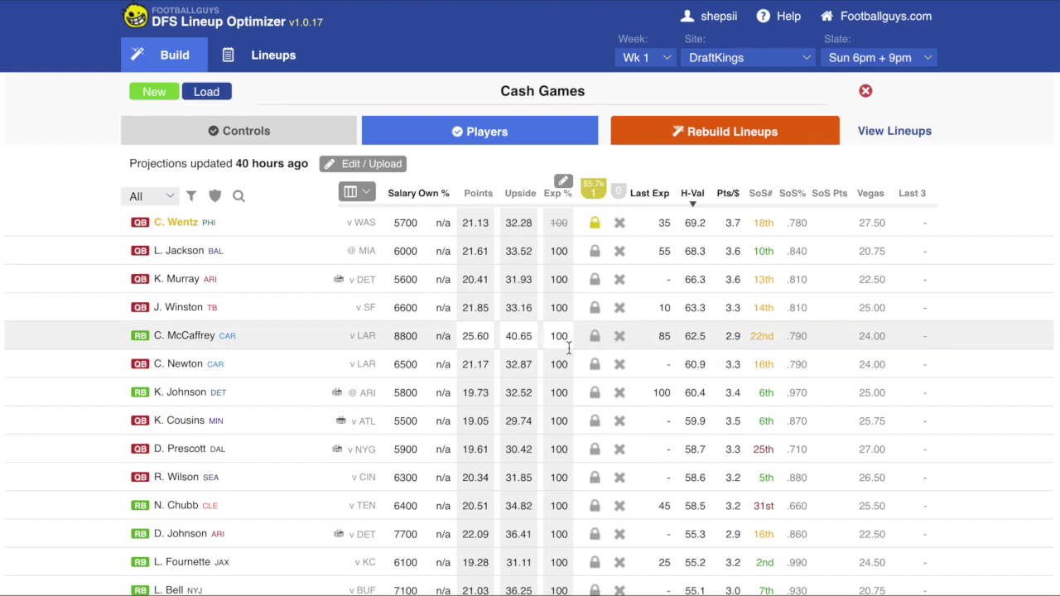
{"action": "left_click", "coordinate": [618, 338]}
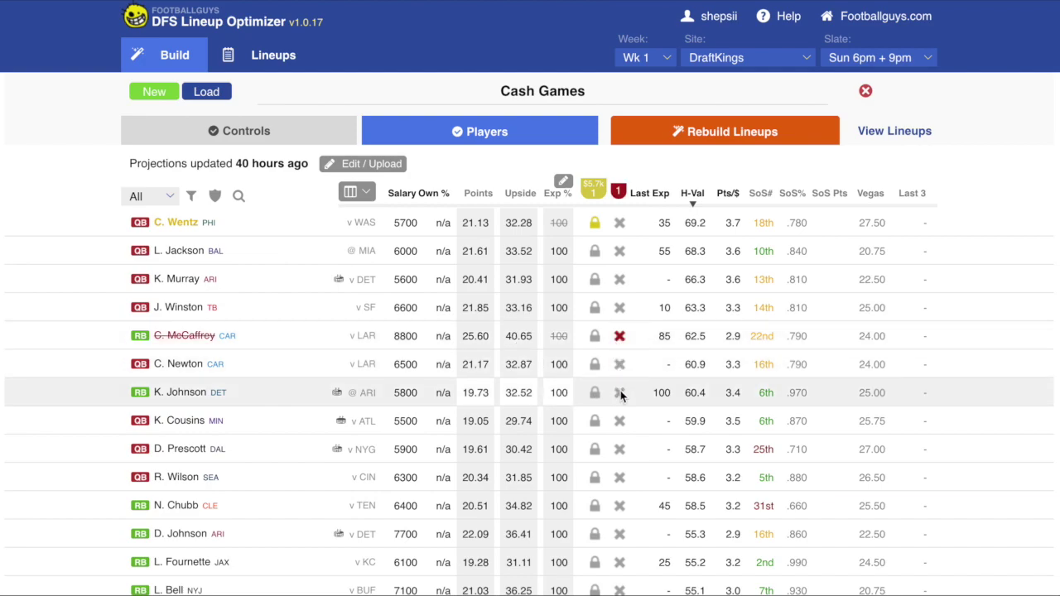
{"action": "left_click", "coordinate": [621, 395]}
Remove all player exclusions and unlock all locked players
{"action": "mouse_move", "coordinate": [693, 201]}
{"action": "mouse_move", "coordinate": [593, 186]}
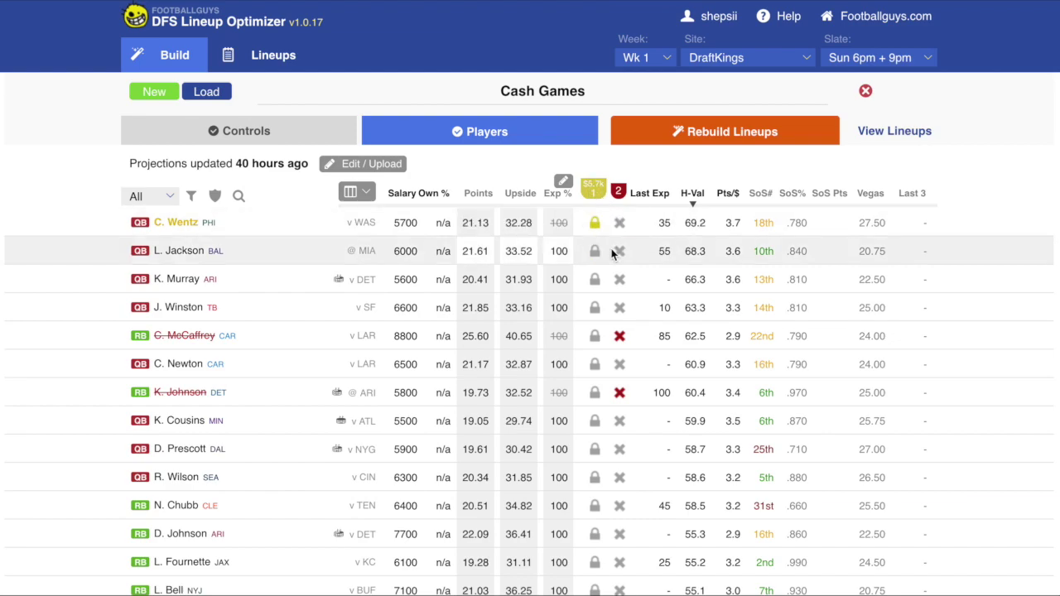
{"action": "left_click", "coordinate": [619, 336]}
{"action": "left_click", "coordinate": [619, 392]}
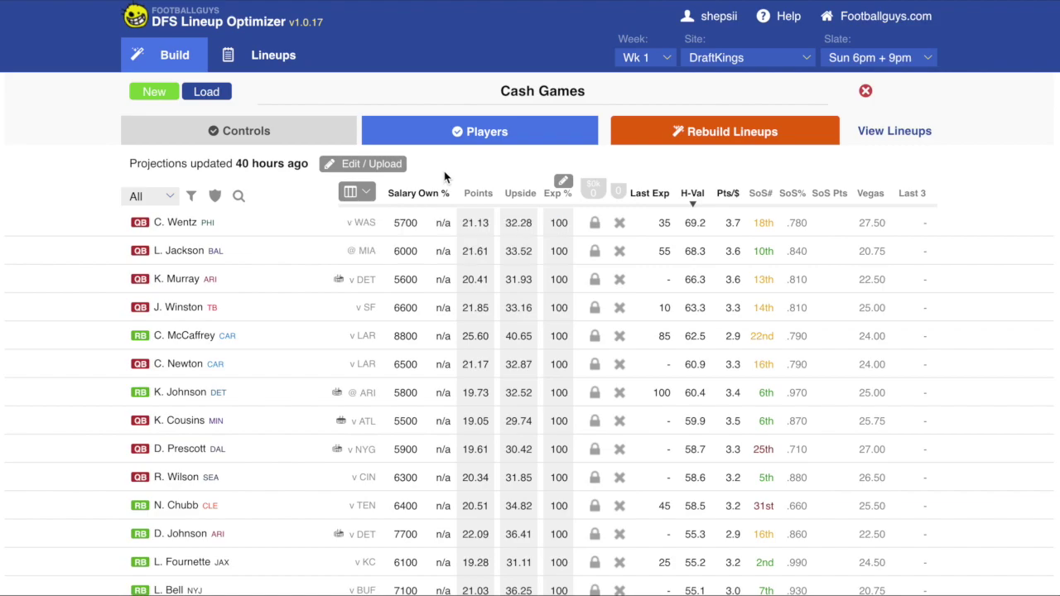
Weight the two projection sets 61% and 39% and apply the blend to the player pool
{"action": "left_click", "coordinate": [390, 166]}
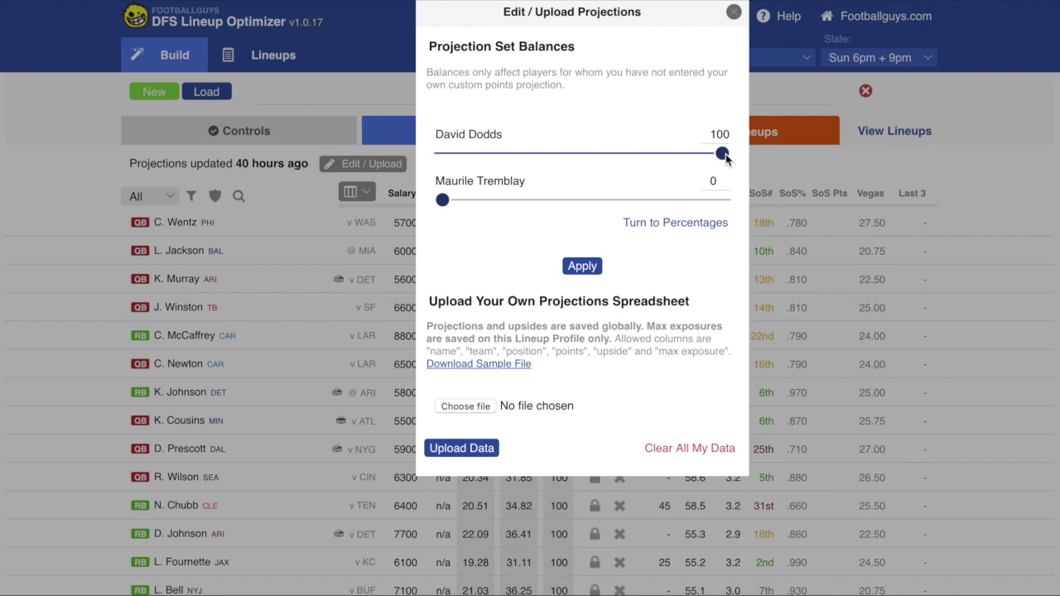
{"action": "left_click_drag", "start_coordinate": [725, 154], "coordinate": [602, 154]}
{"action": "left_click_drag", "start_coordinate": [448, 201], "coordinate": [543, 199]}
{"action": "left_click", "coordinate": [697, 229]}
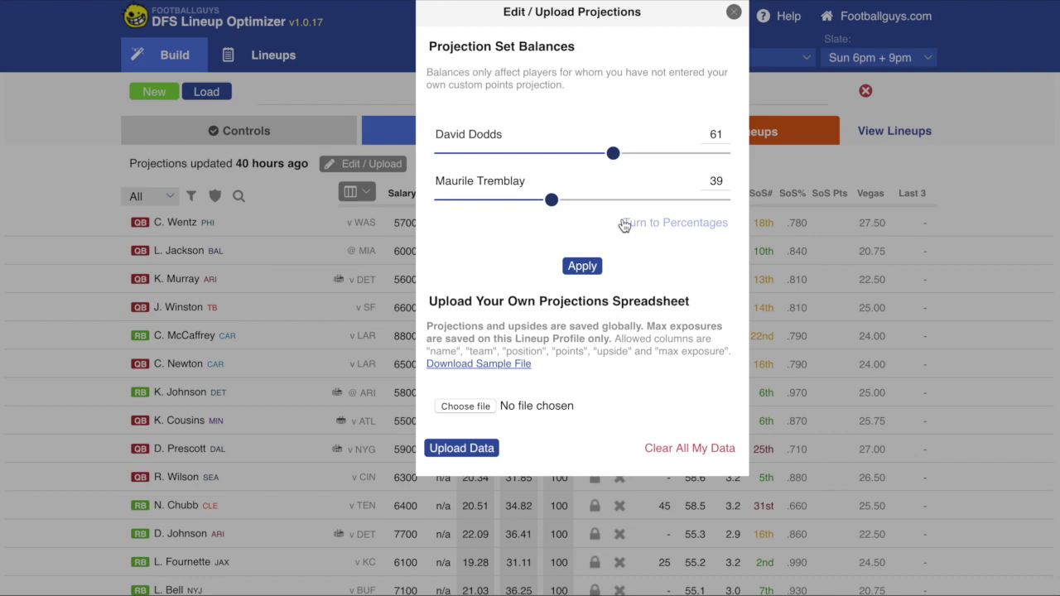
{"action": "left_click", "coordinate": [582, 266]}
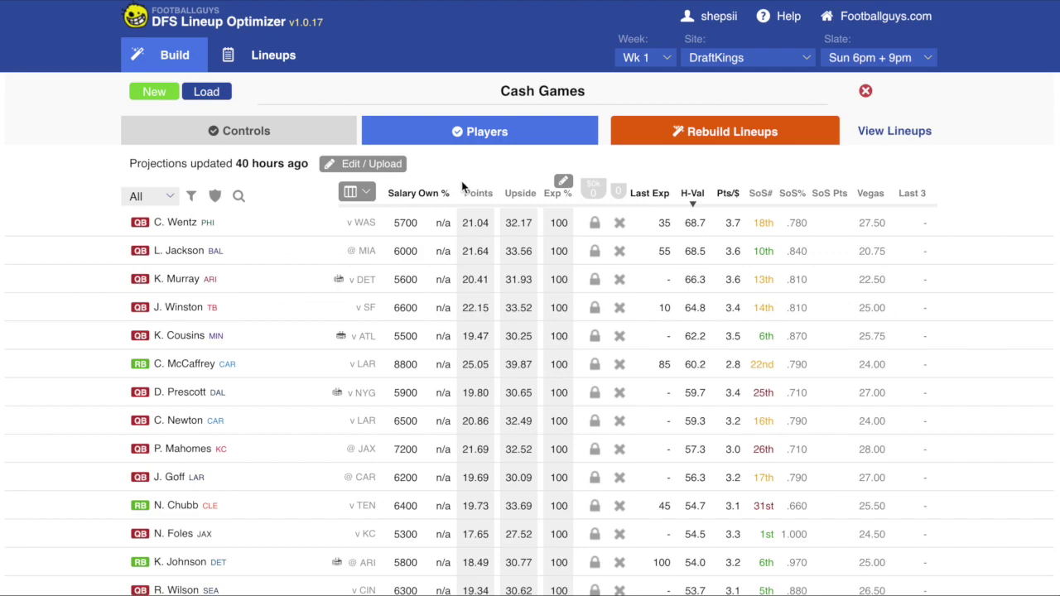
Enter 20 projected points for the PHI quarterback and 21 for the MIN quarterback
{"action": "left_click", "coordinate": [483, 221]}
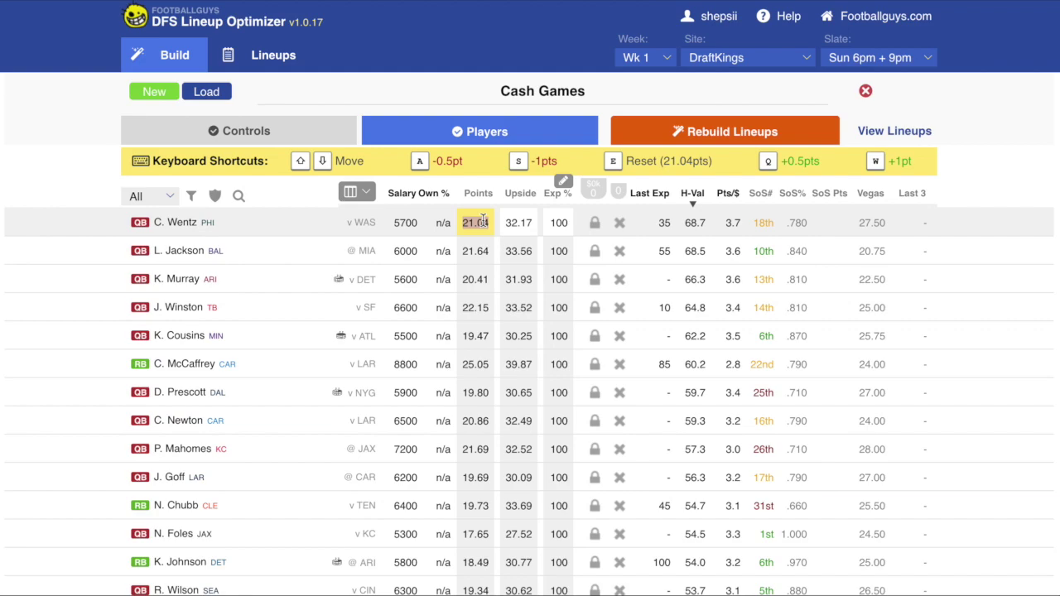
{"action": "type", "text": "20"}
{"action": "key", "text": "Return"}
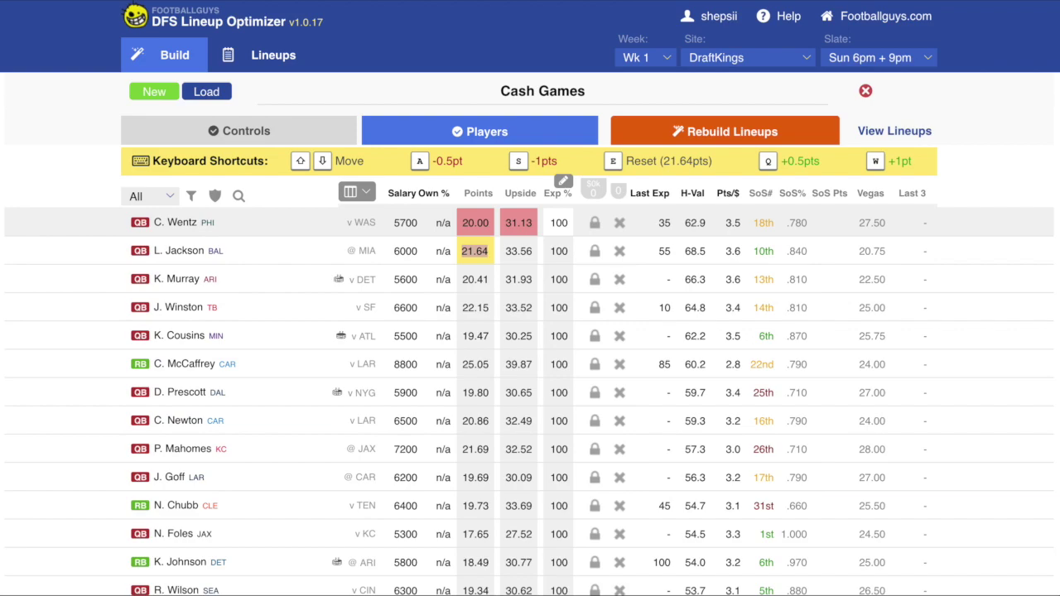
{"action": "key", "text": "Right"}
{"action": "key", "text": "Up"}
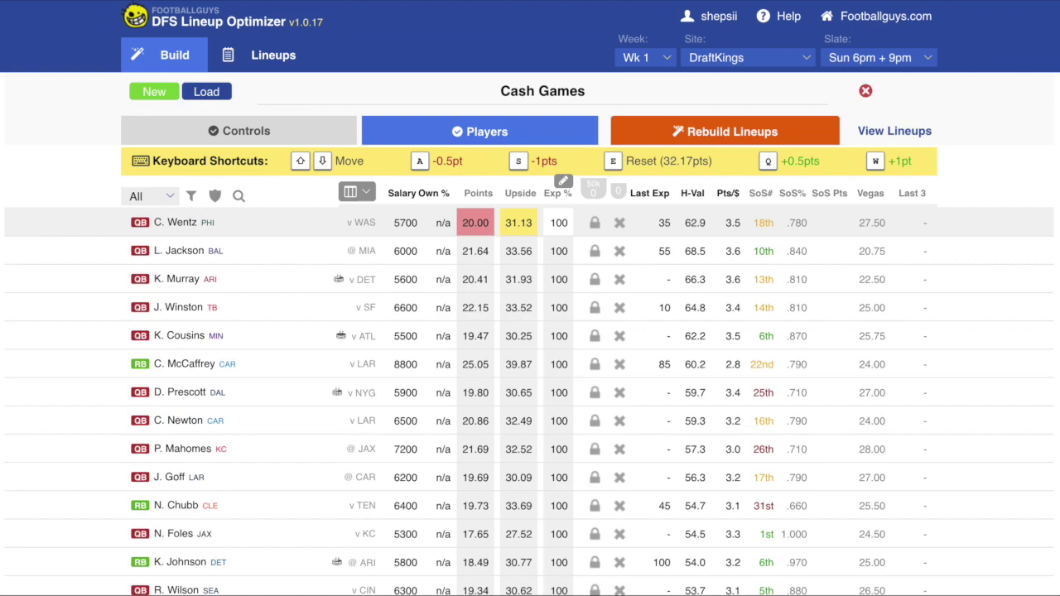
{"action": "key", "text": "Down"}
{"action": "key", "text": "Left"}
{"action": "key", "text": "Down"}
{"action": "key", "text": "Down"}
{"action": "key", "text": "Down"}
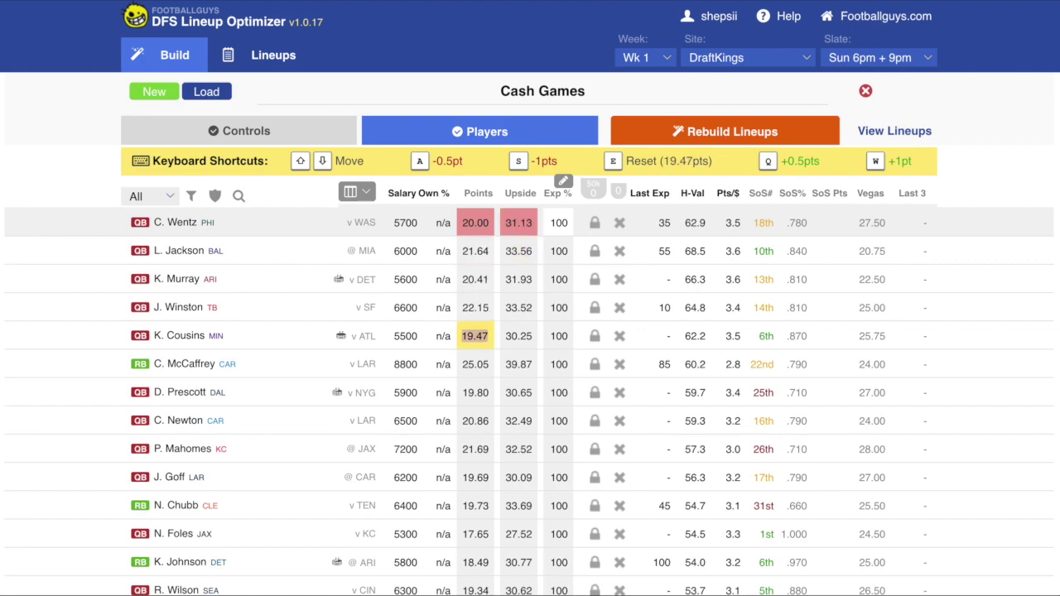
{"action": "type", "text": "21"}
{"action": "key", "text": "Return"}
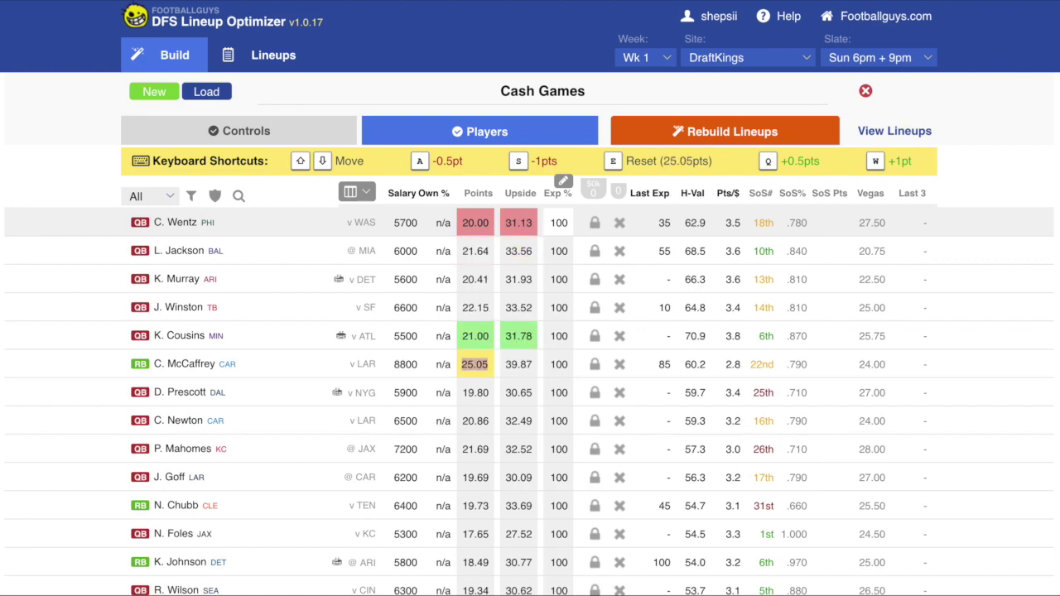
{"action": "key", "text": "Up"}
{"action": "key", "text": "Up"}
{"action": "key", "text": "Up"}
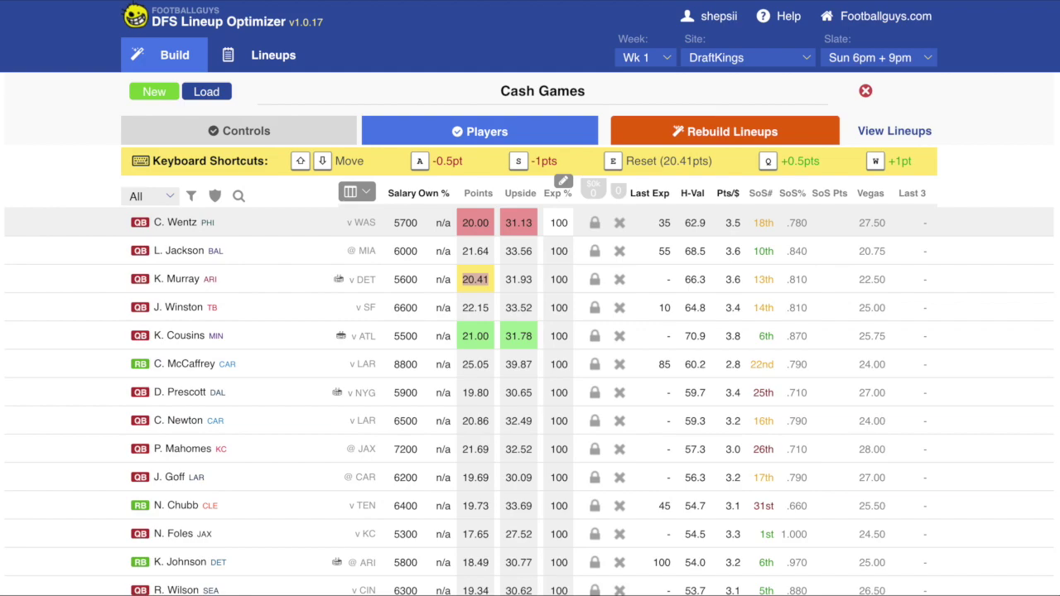
{"action": "key", "text": "Right"}
{"action": "key", "text": "Right"}
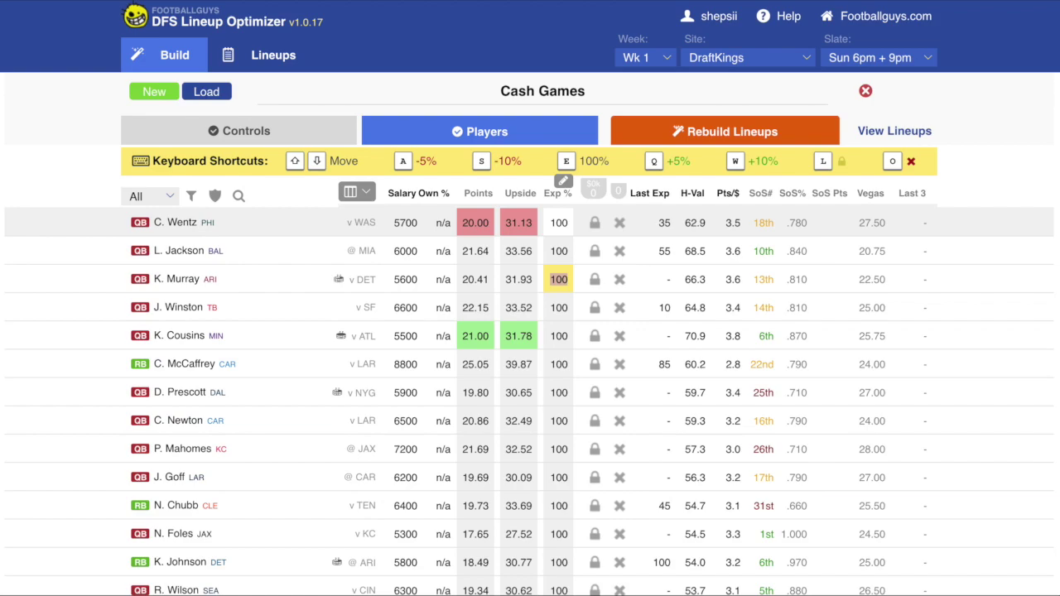
Enter 10 in the PHI quarterback's Exp % cell, capping his exposure at 10%
{"action": "key", "text": "Up"}
{"action": "key", "text": "Up"}
{"action": "type", "text": "10"}
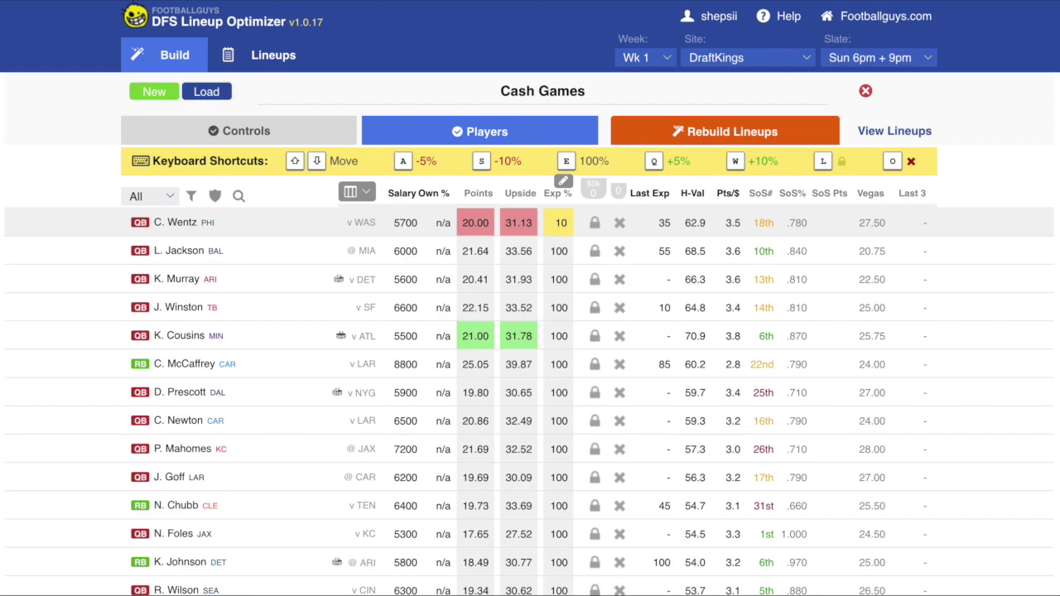
{"action": "key", "text": "Down"}
{"action": "key", "text": "Down"}
{"action": "key", "text": "Down"}
{"action": "key", "text": "Down"}
{"action": "key", "text": "Down"}
{"action": "key", "text": "Down"}
{"action": "key", "text": "Down"}
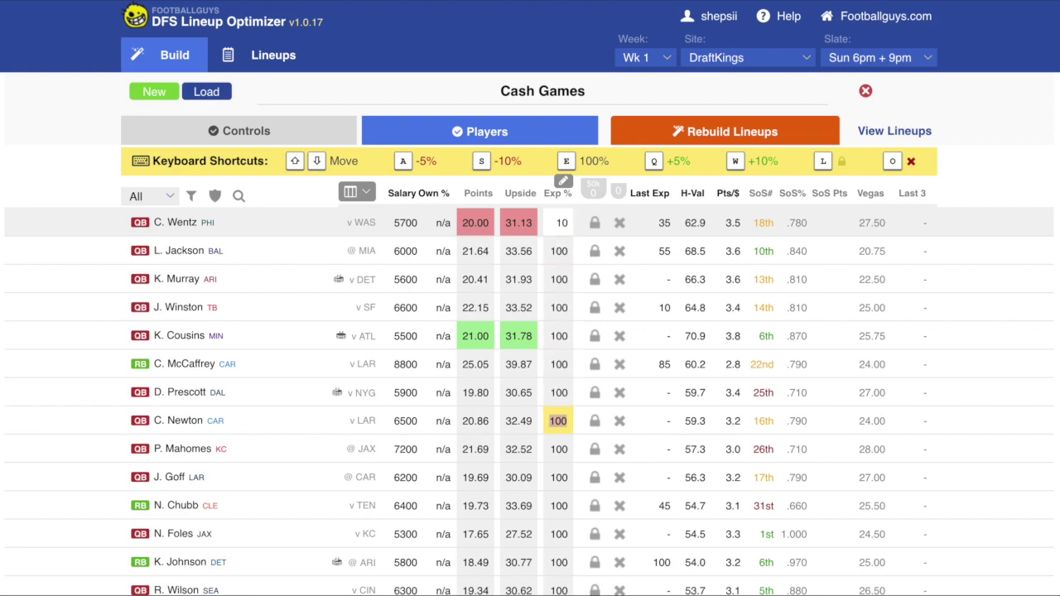
{"action": "key", "text": "Up"}
{"action": "key", "text": "Up"}
{"action": "key", "text": "Up"}
{"action": "key", "text": "Up"}
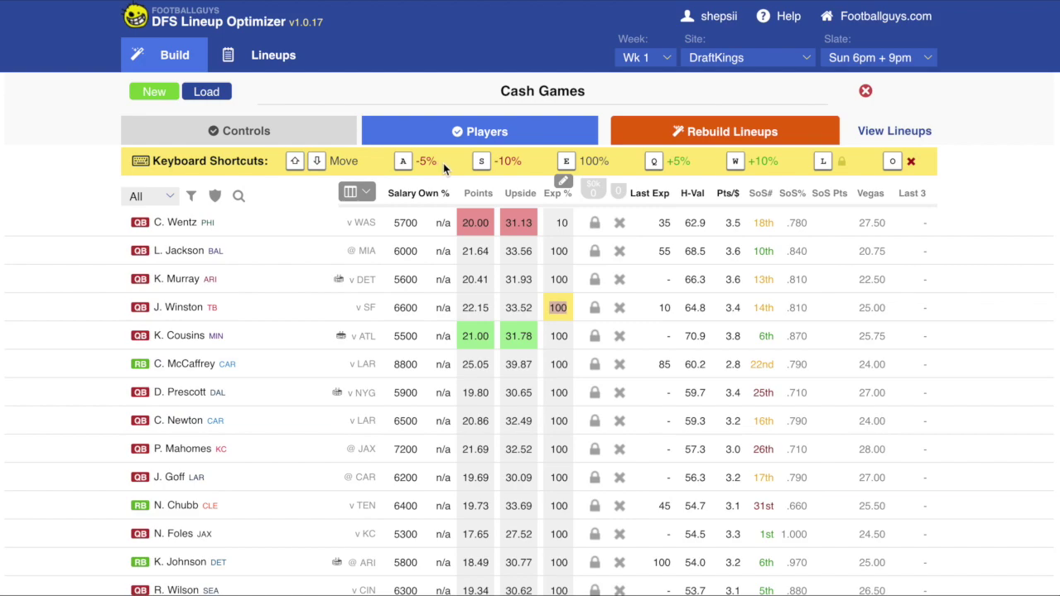
Nudge the CAR running back's projection with the A/S/Q/W keys from 25.05 to 24.55 points
{"action": "left_click", "coordinate": [475, 365]}
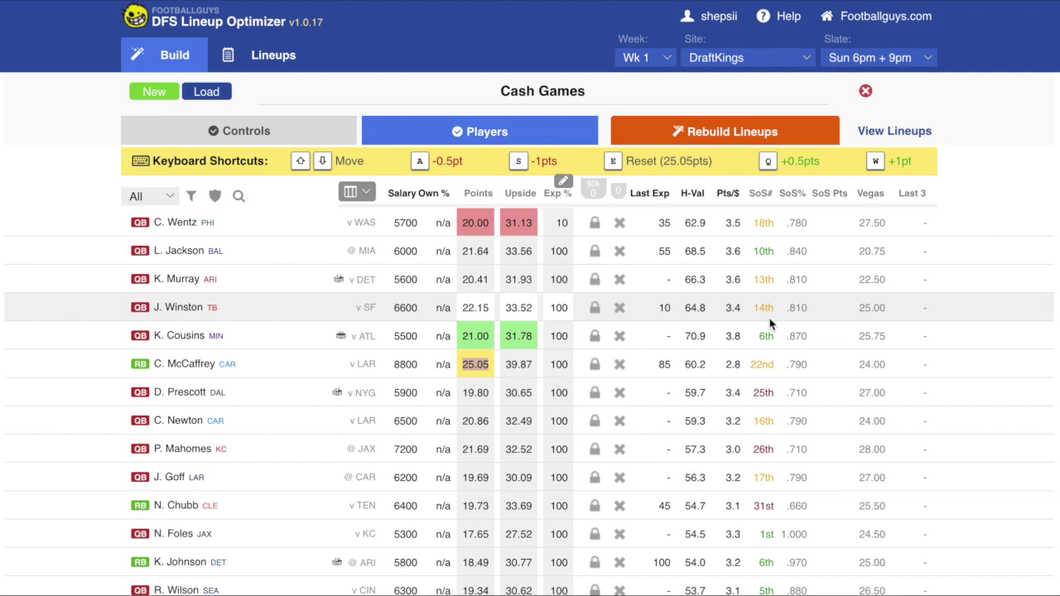
{"action": "key", "text": "a"}
{"action": "key", "text": "a"}
{"action": "key", "text": "Down"}
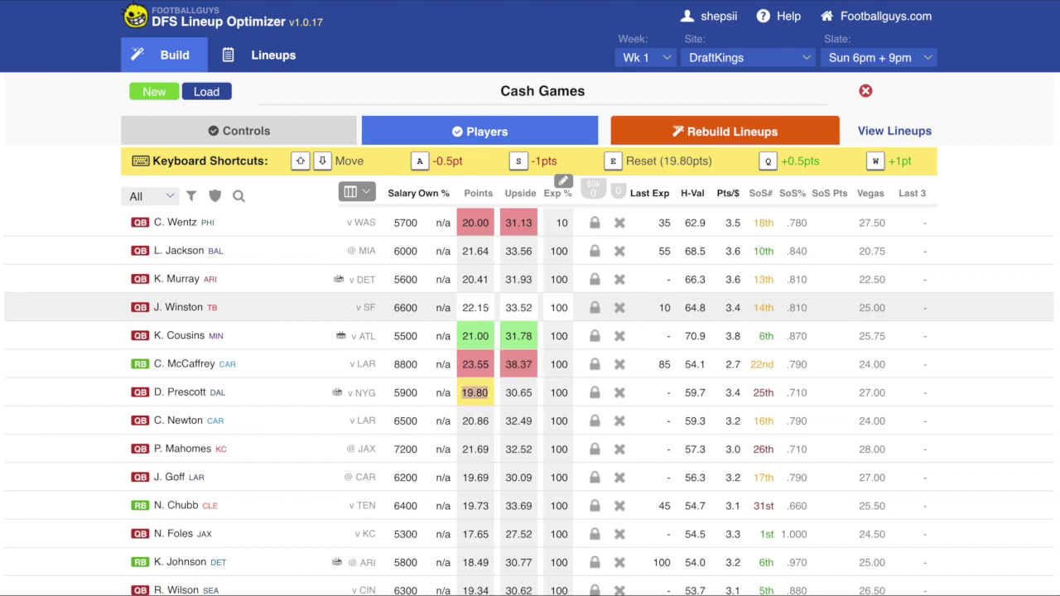
{"action": "key", "text": "Up"}
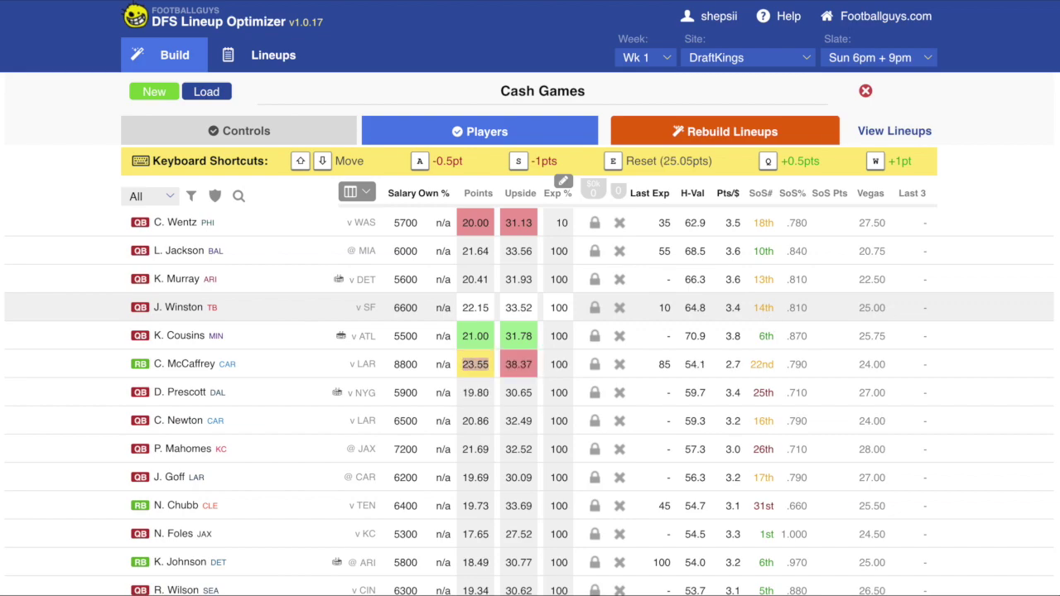
{"action": "key", "text": "w"}
{"action": "key", "text": "w"}
{"action": "key", "text": "q"}
{"action": "key", "text": "s"}
{"action": "key", "text": "Down"}
{"action": "key", "text": "Down"}
{"action": "key", "text": "Up"}
{"action": "key", "text": "Up"}
{"action": "key", "text": "Down"}
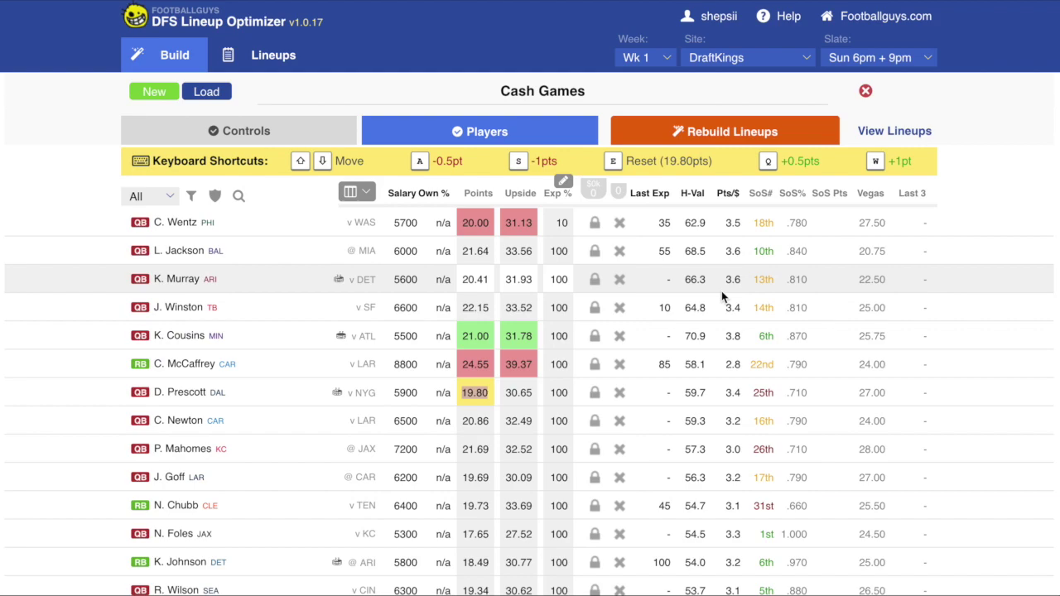
Reset the PHI QB to 21.04, MIN QB to 19.47 and CAR RB to 25.05 points
{"action": "left_click", "coordinate": [476, 222]}
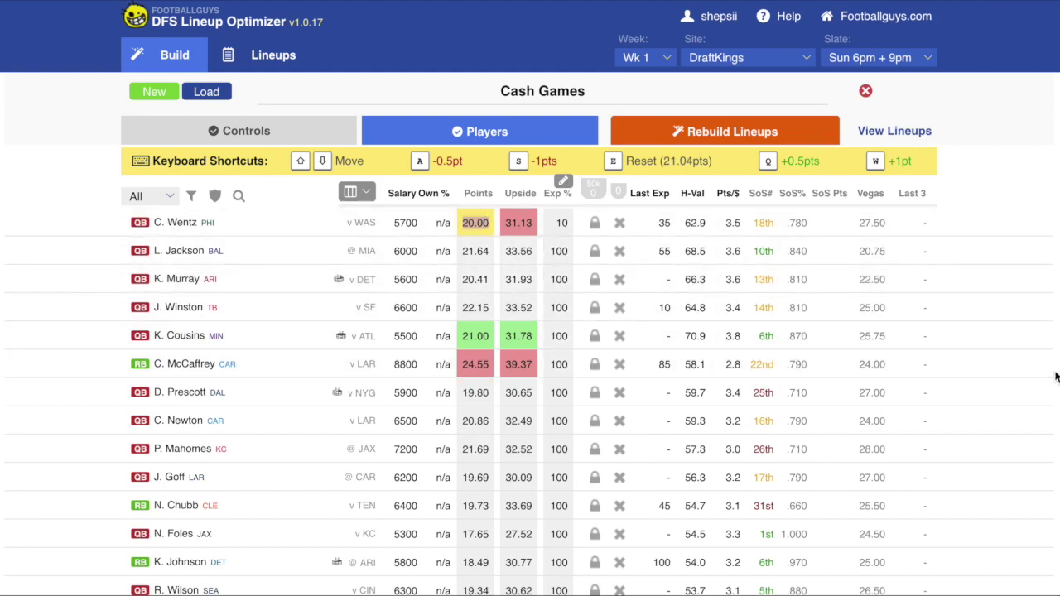
{"action": "key", "text": "e"}
{"action": "key", "text": "Right"}
{"action": "key", "text": "Down"}
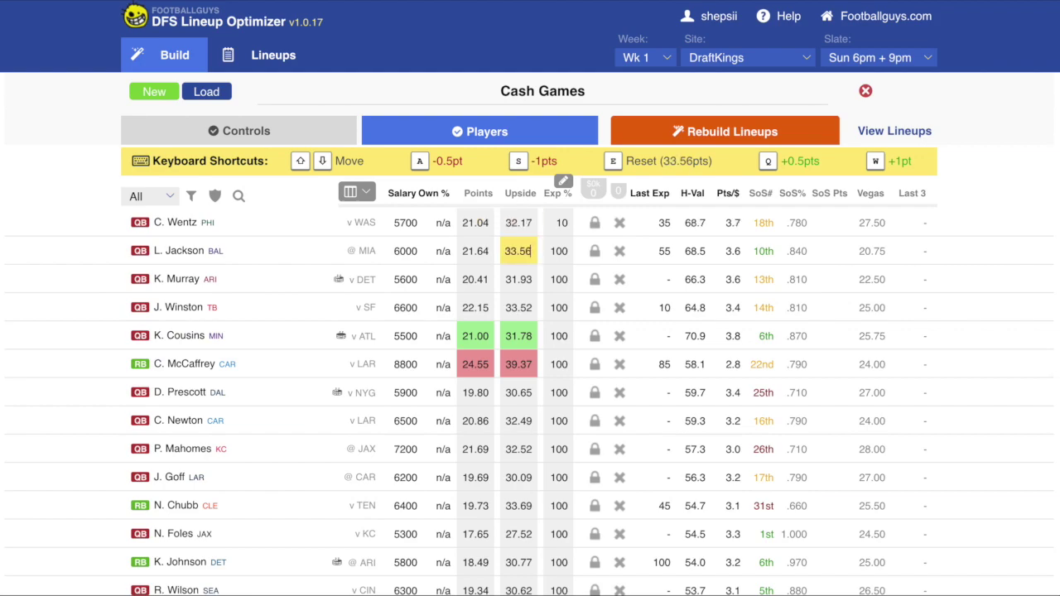
{"action": "key", "text": "Left"}
{"action": "key", "text": "Down"}
{"action": "key", "text": "Down"}
{"action": "key", "text": "Down"}
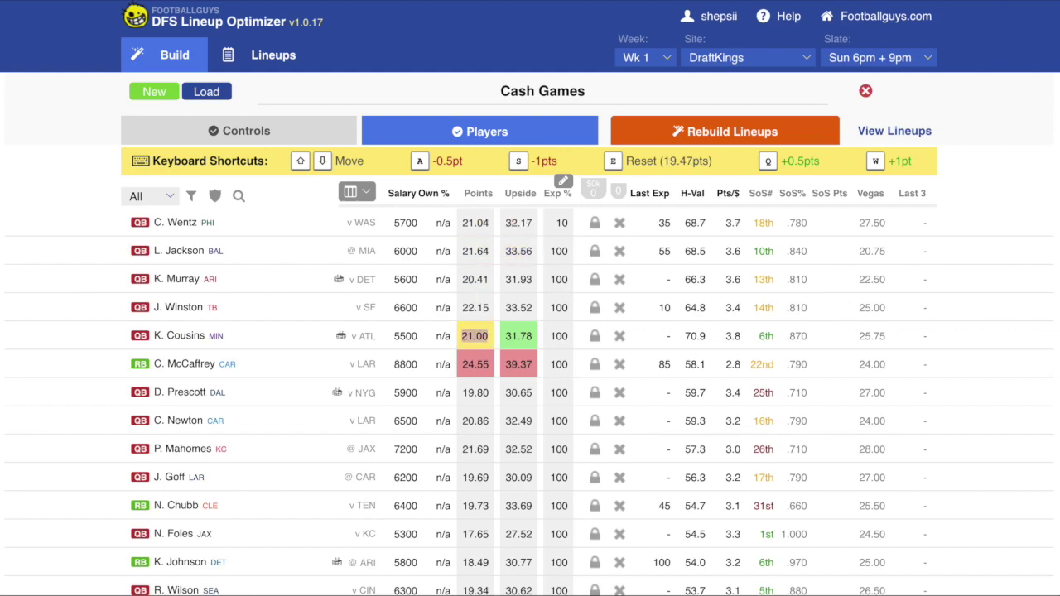
{"action": "key", "text": "e"}
{"action": "key", "text": "Down"}
{"action": "key", "text": "e"}
{"action": "key", "text": "Down"}
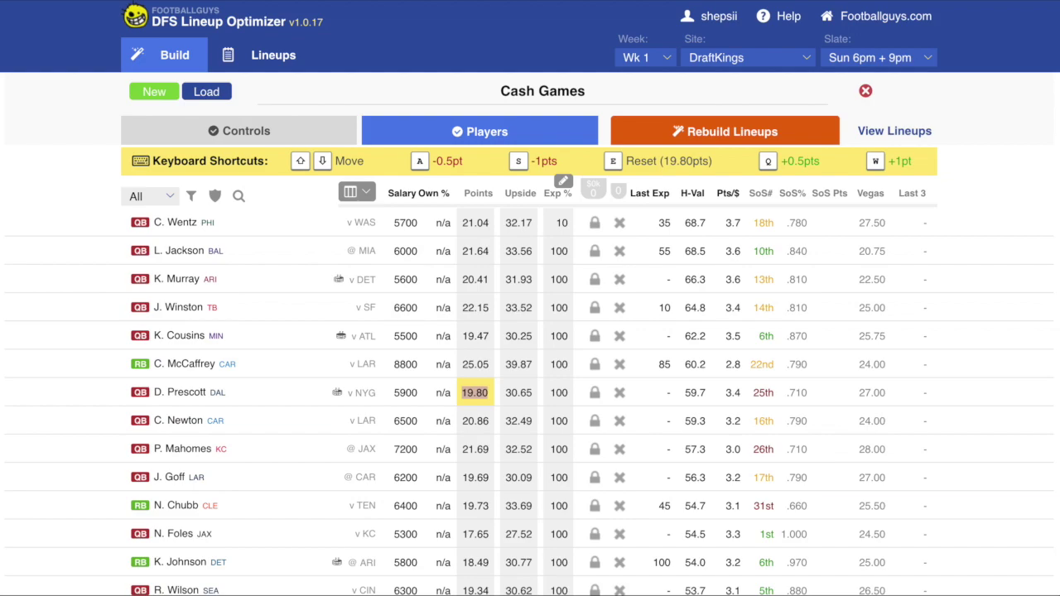
{"action": "left_click", "coordinate": [339, 174]}
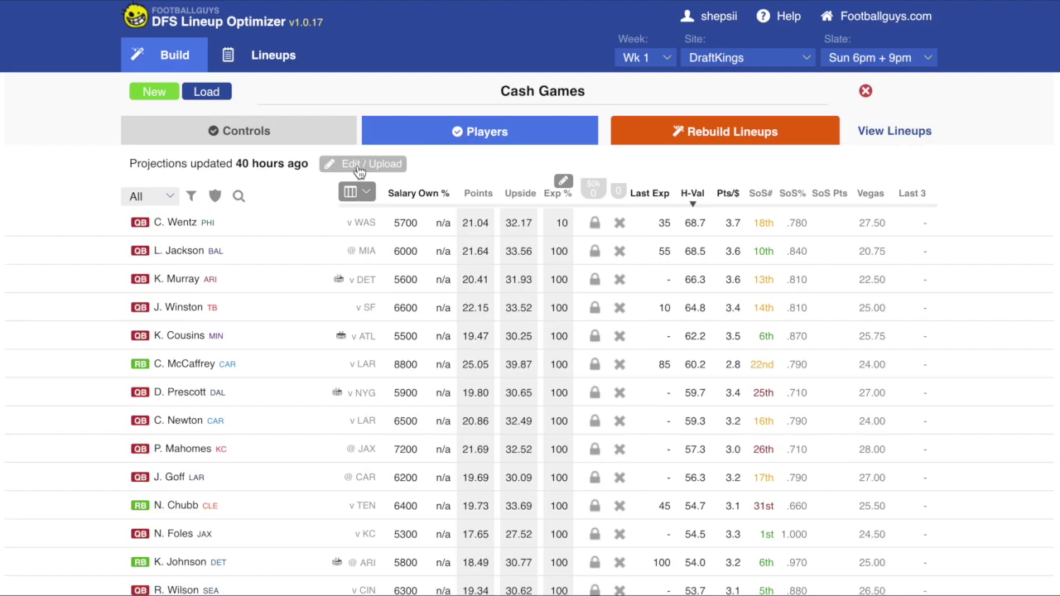
Run Clear All My Data from Edit / Upload and confirm the data-cleared prompt
{"action": "left_click", "coordinate": [360, 169]}
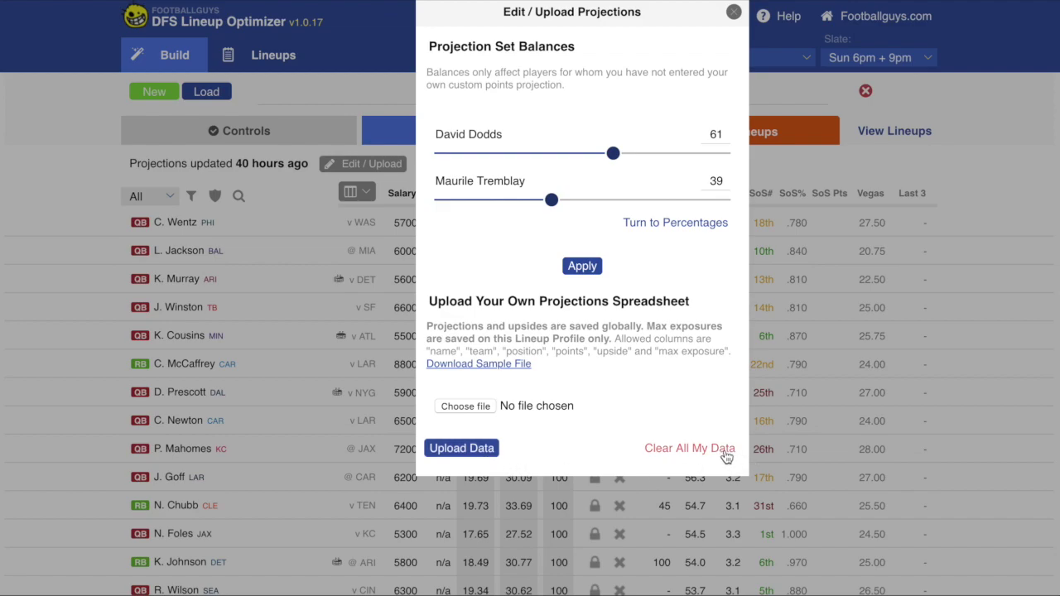
{"action": "left_click", "coordinate": [717, 453]}
{"action": "left_click", "coordinate": [523, 343]}
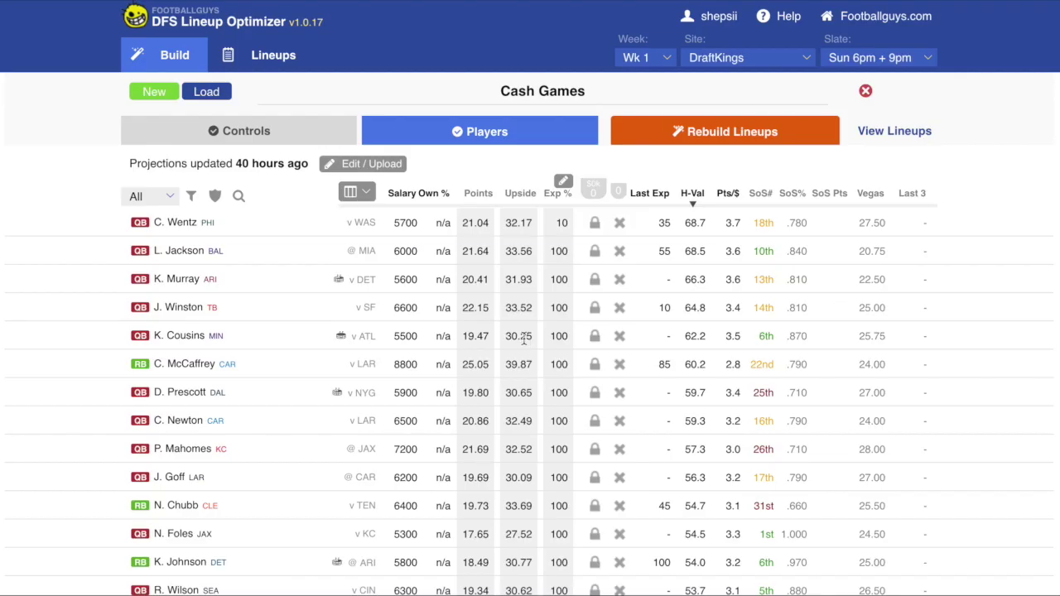